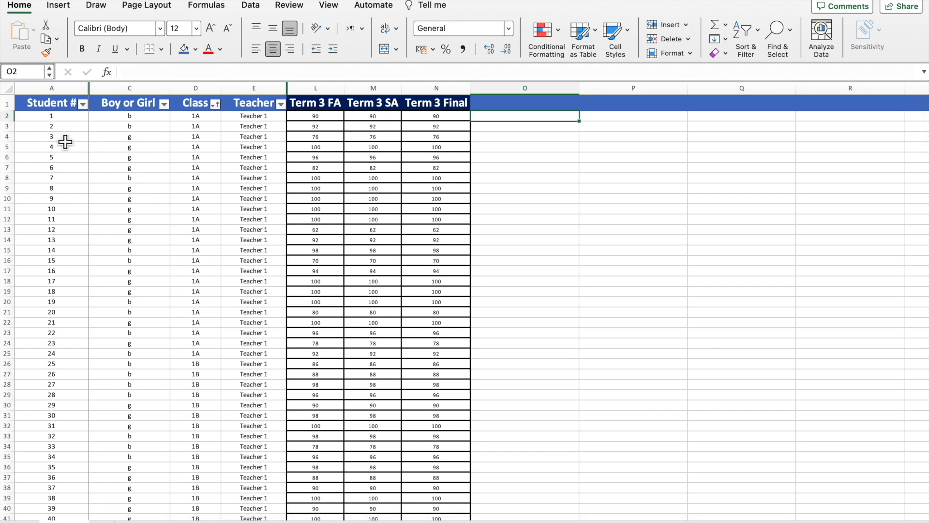
Start a PivotTable from the student table range A1:N236, placed on a new worksheet.
click(144, 142)
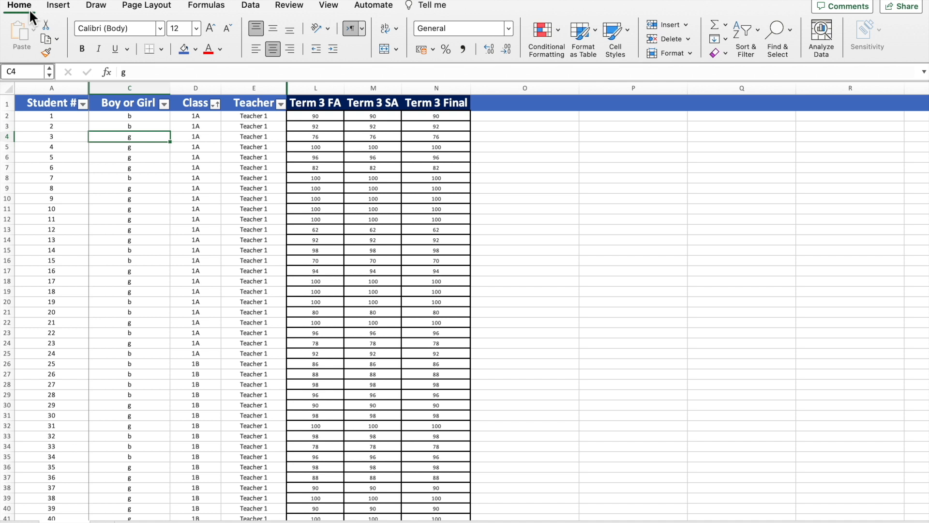
click(63, 9)
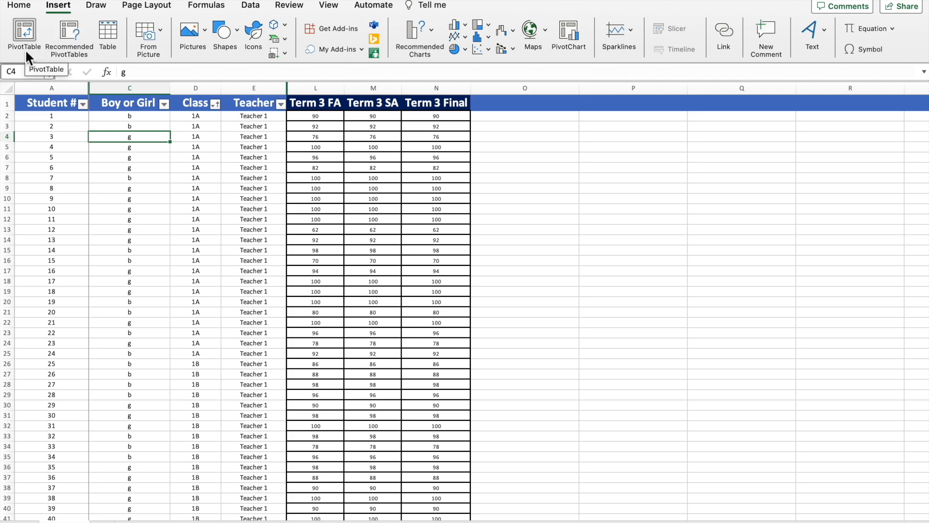
click(24, 41)
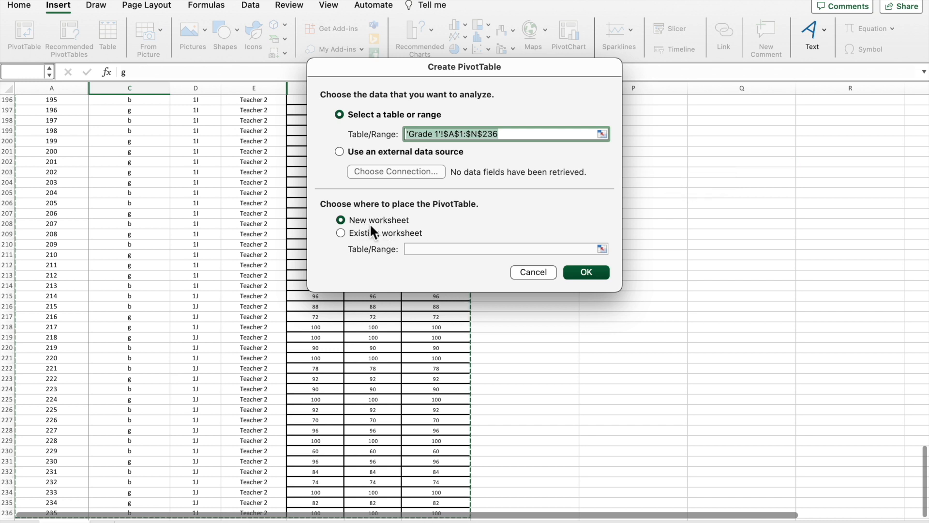
Create the PivotTable on a new sheet with Class in Rows and Term 3 FA summed in Values.
click(586, 272)
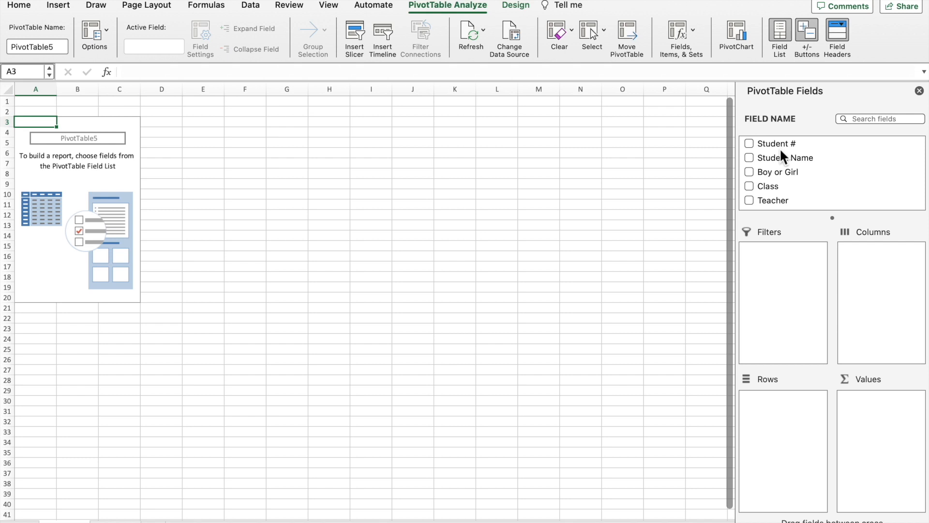
scroll(783, 176, down, 2)
scroll(782, 177, up, 2)
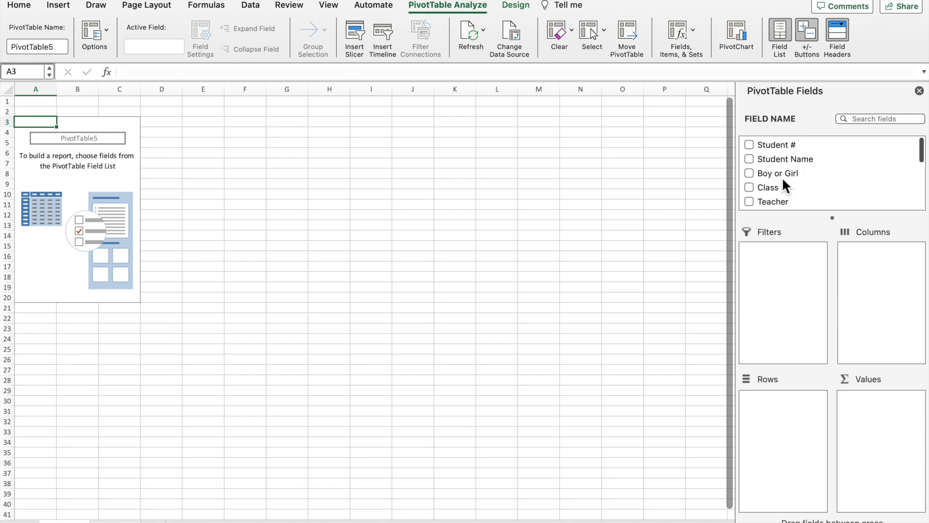
scroll(784, 180, down, 1)
scroll(785, 186, down, 1)
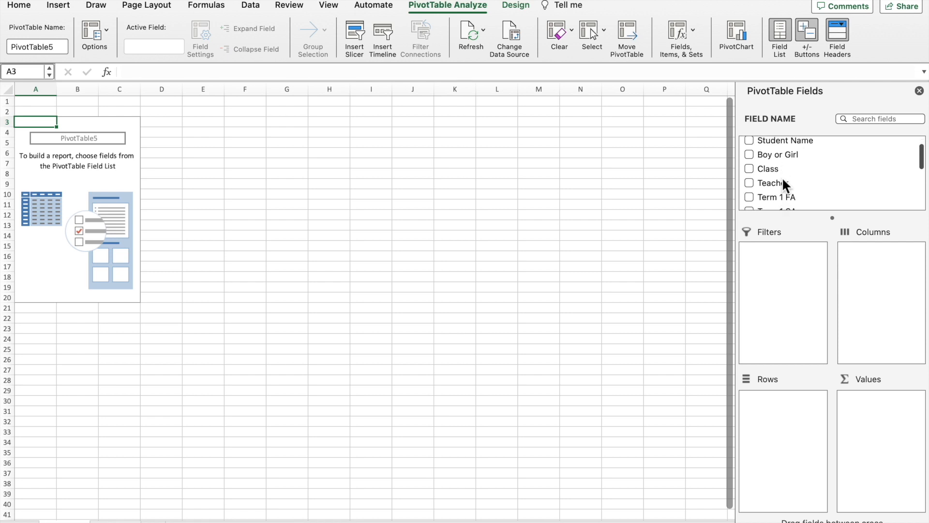
drag(766, 171, 786, 410)
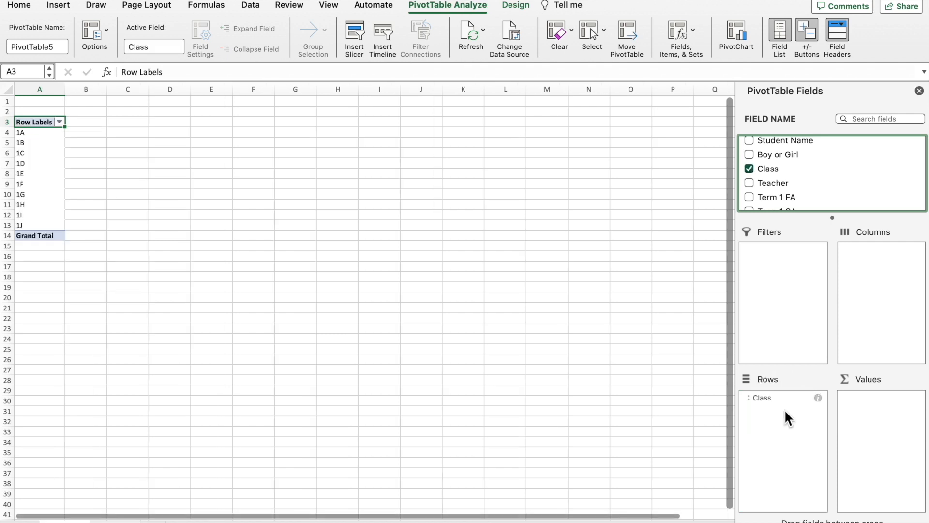
scroll(805, 175, down, 10)
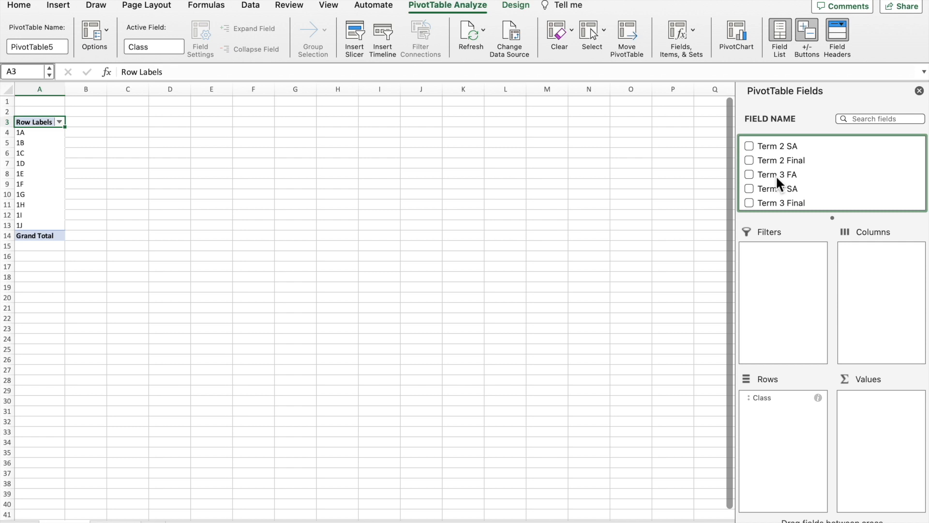
drag(777, 176, 886, 406)
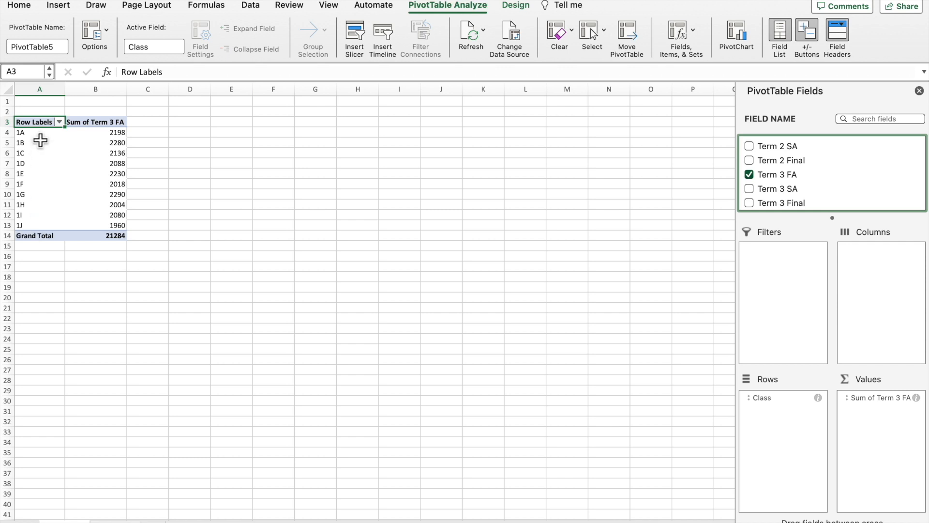
click(94, 90)
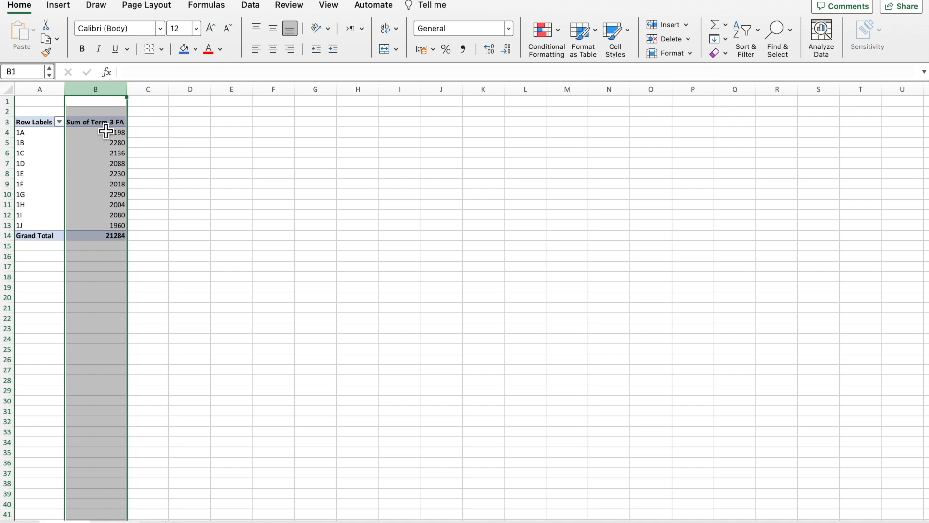
click(97, 136)
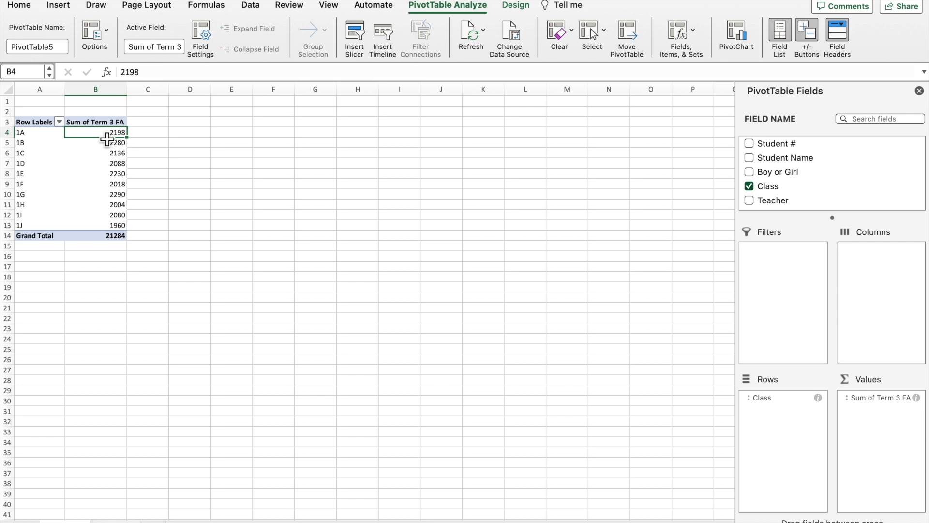
click(125, 145)
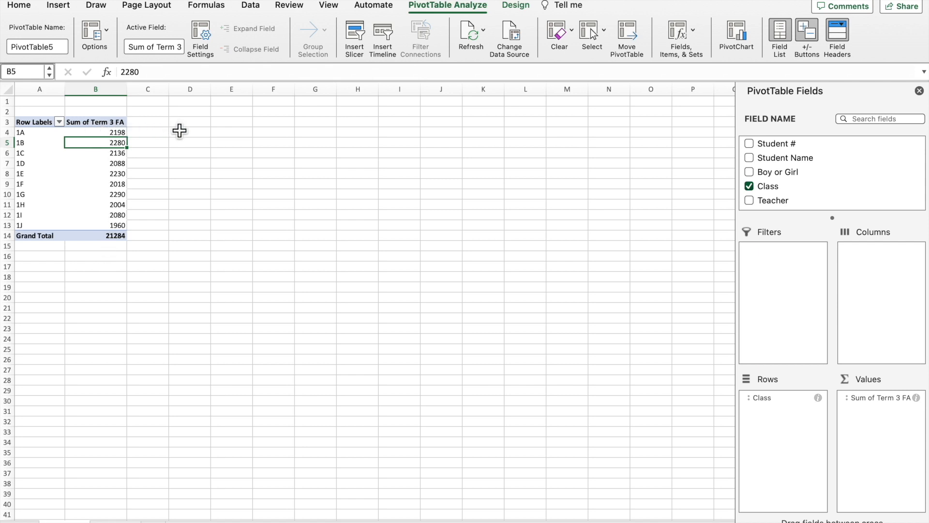
click(119, 125)
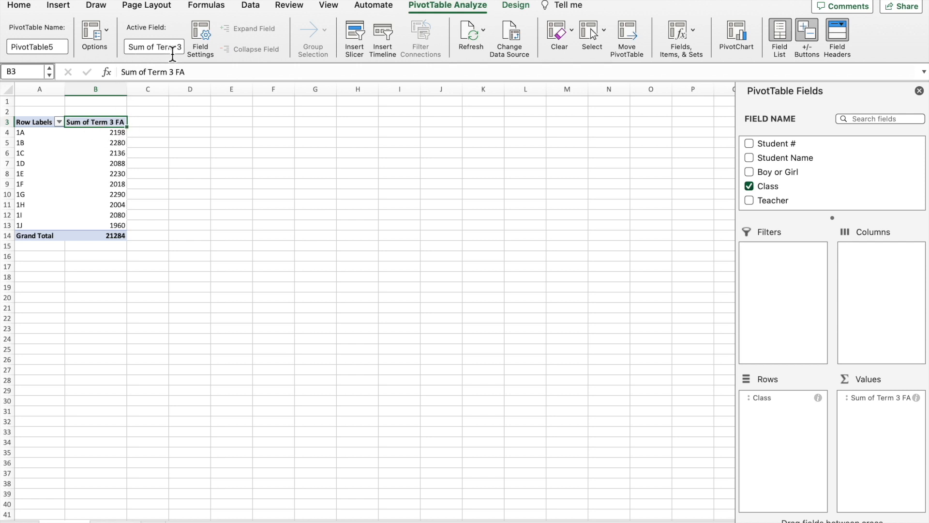
Change the Term 3 FA value field's summary from Sum to Average in Field Settings.
click(205, 36)
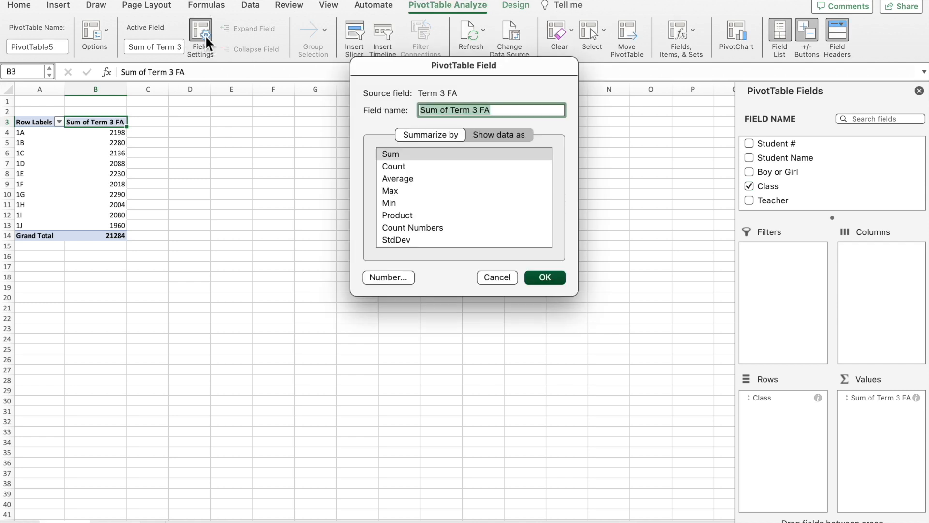
click(404, 182)
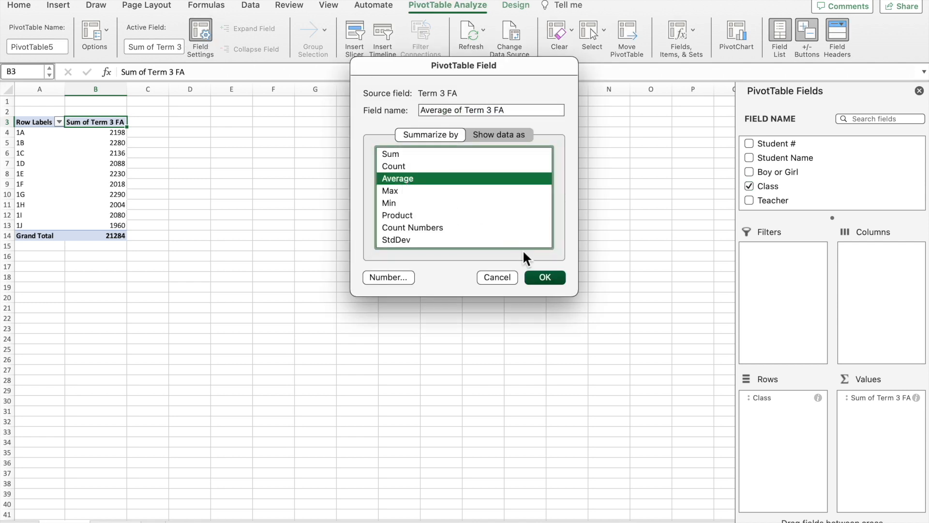
click(542, 278)
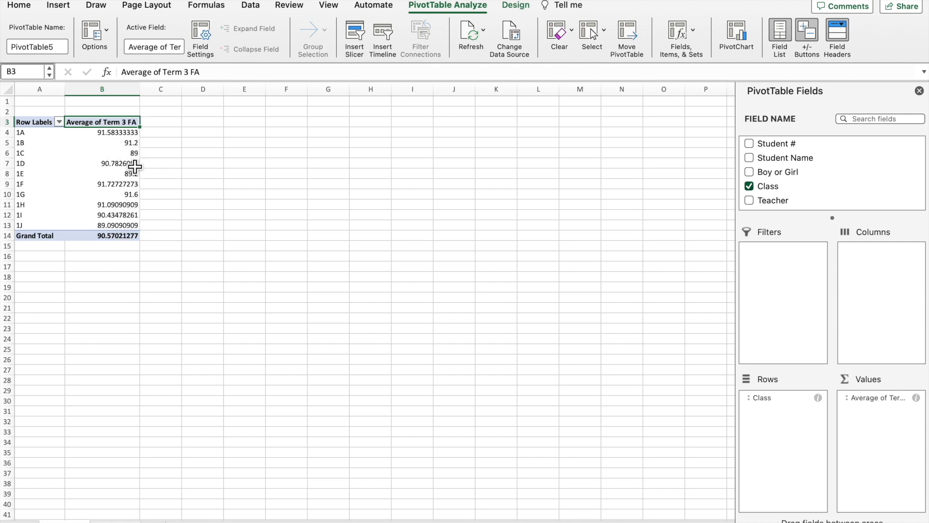
key(Down)
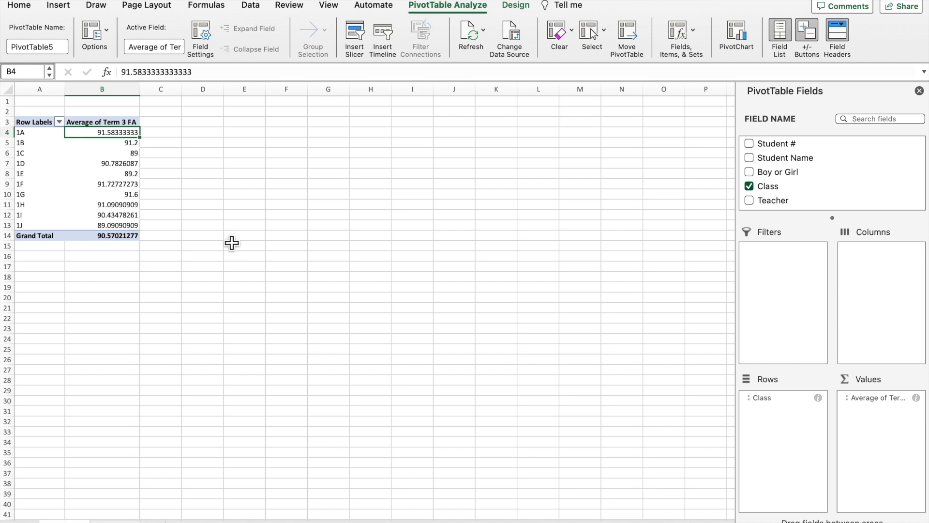
Format the Term 3 FA average values as Number with 2 decimal places.
right_click(128, 133)
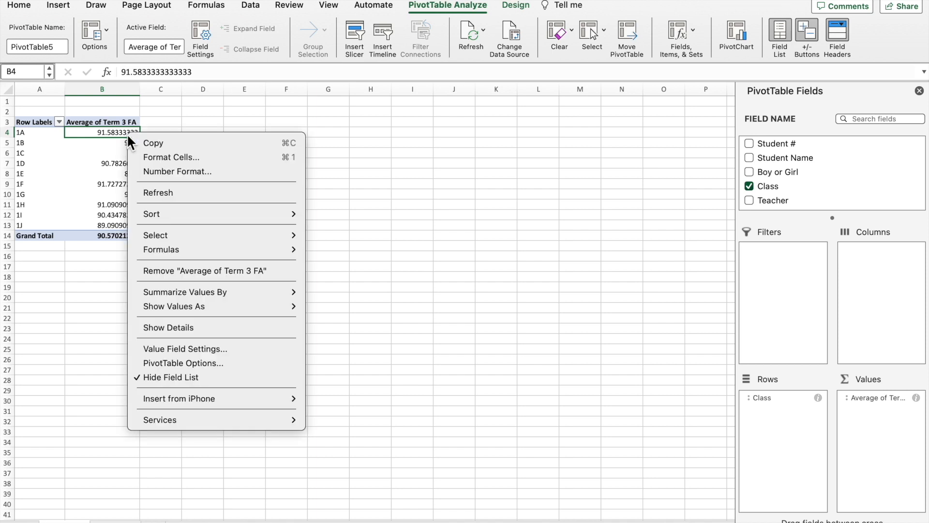
click(159, 172)
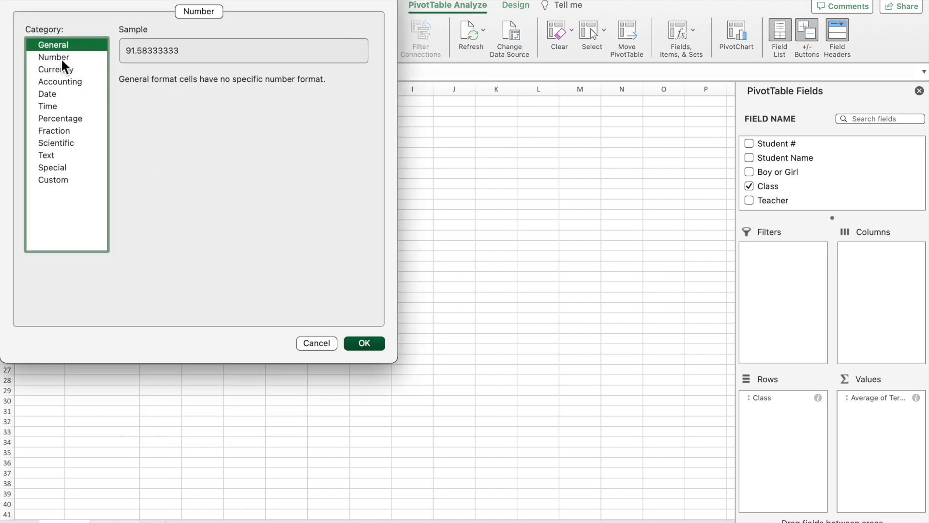
click(61, 57)
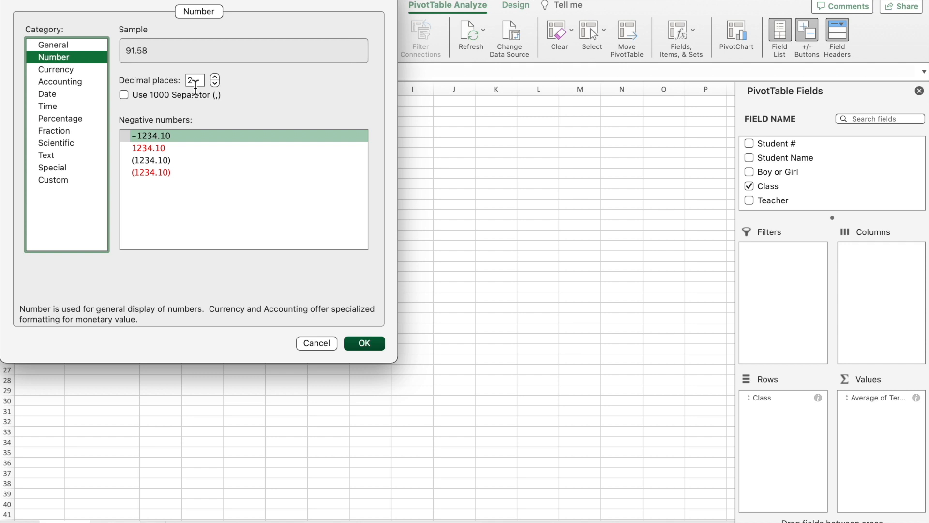
click(365, 343)
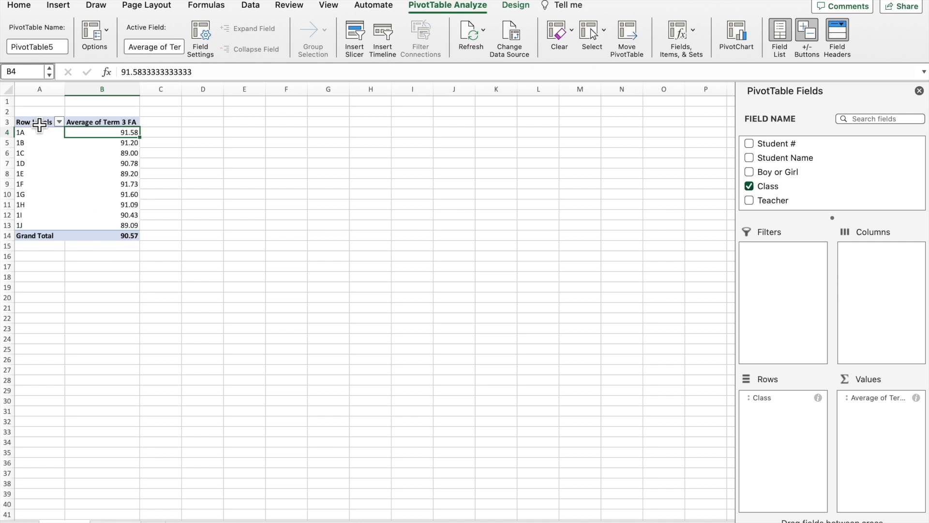
Replace the 'Row Labels' header in cell A3 with 'Classes'.
click(41, 122)
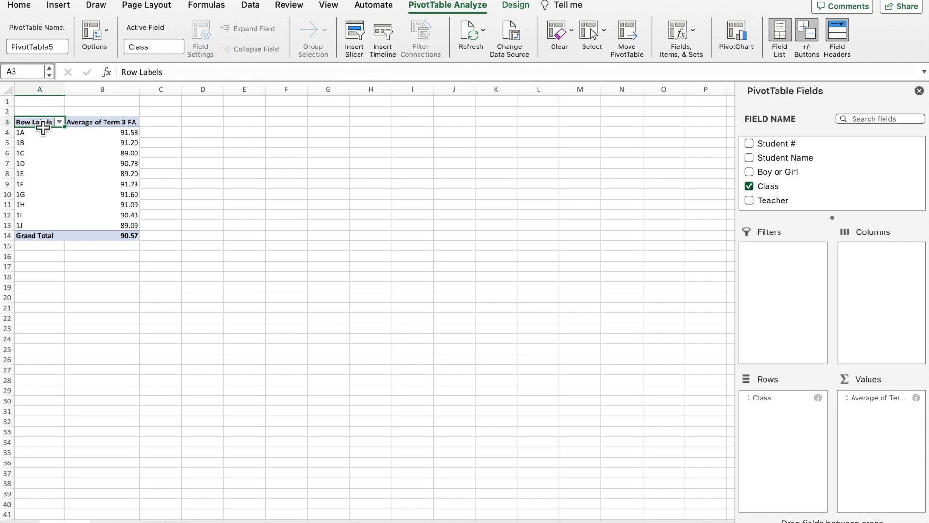
click(163, 72)
key(BackSpace)
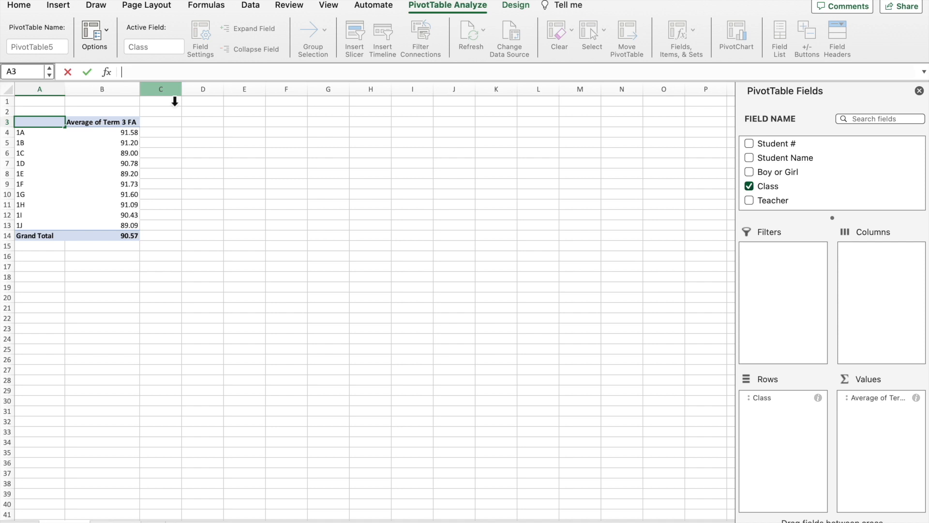
key(Return)
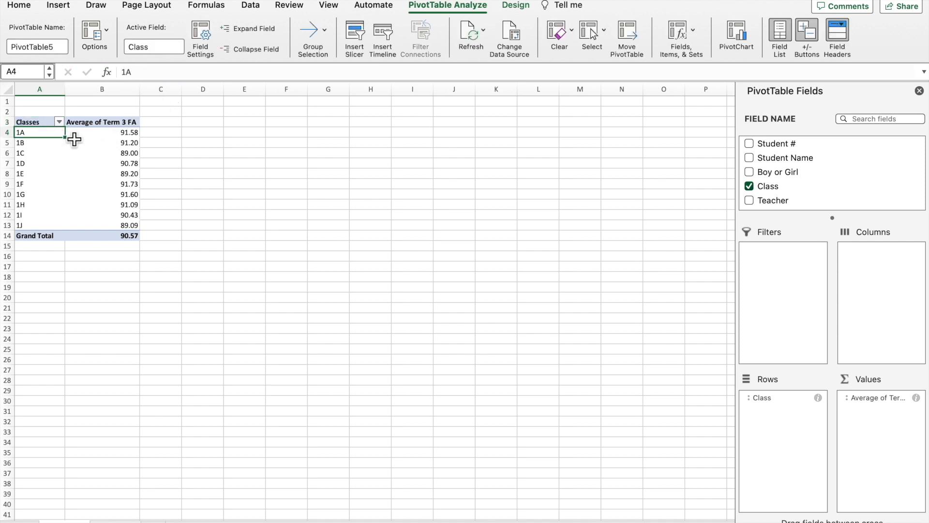
click(133, 299)
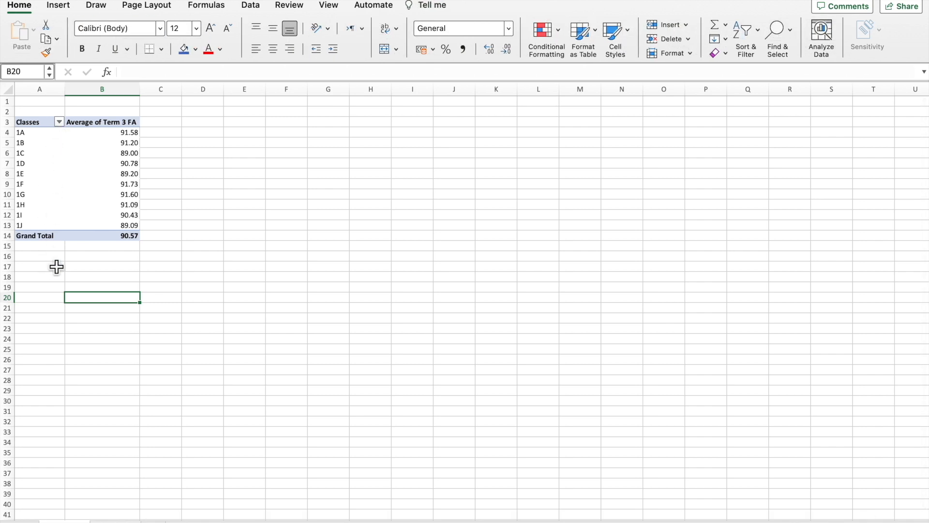
click(59, 122)
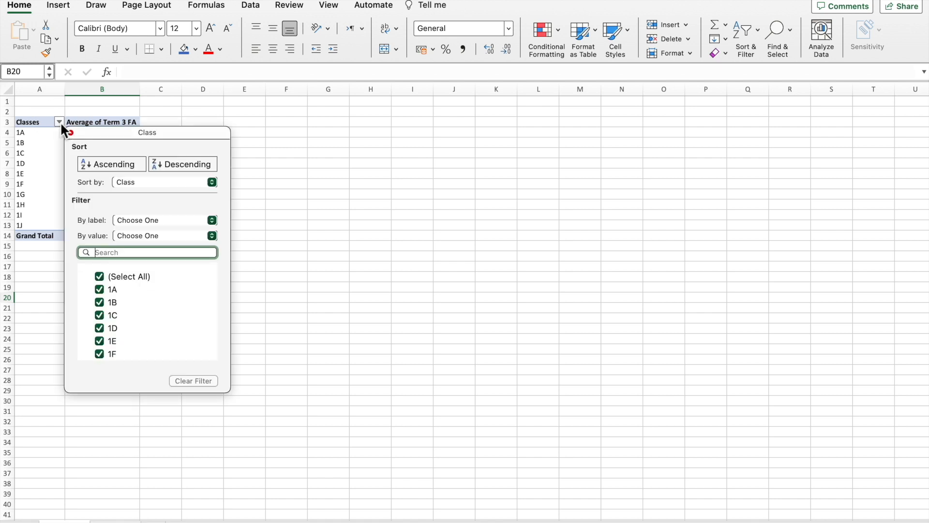
click(100, 278)
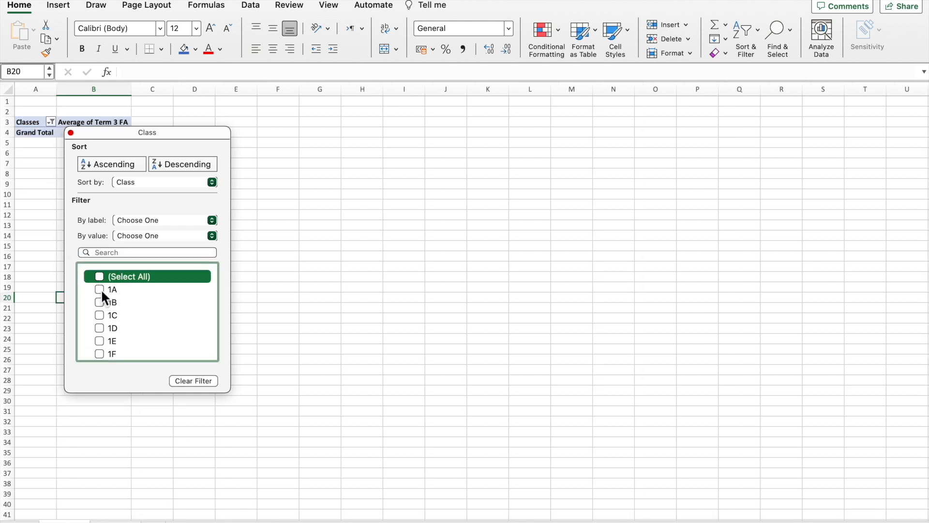
click(100, 290)
click(100, 301)
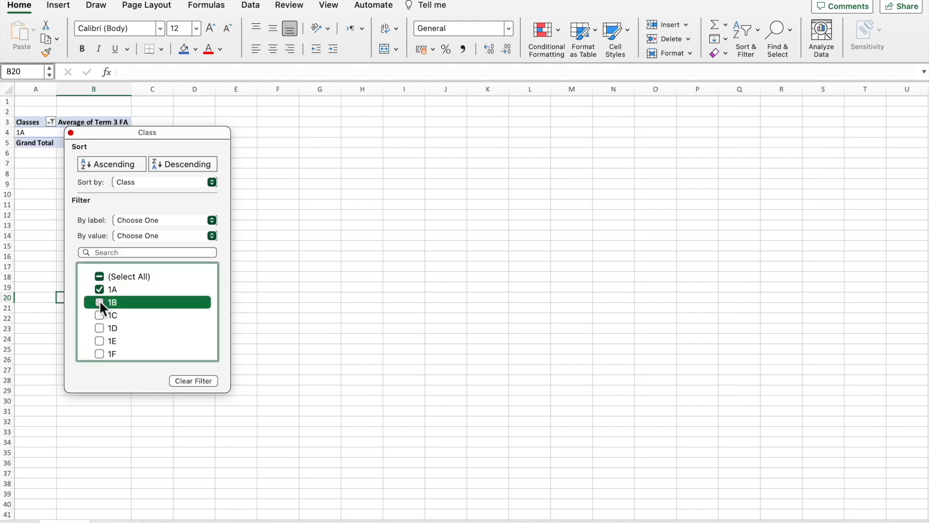
click(114, 412)
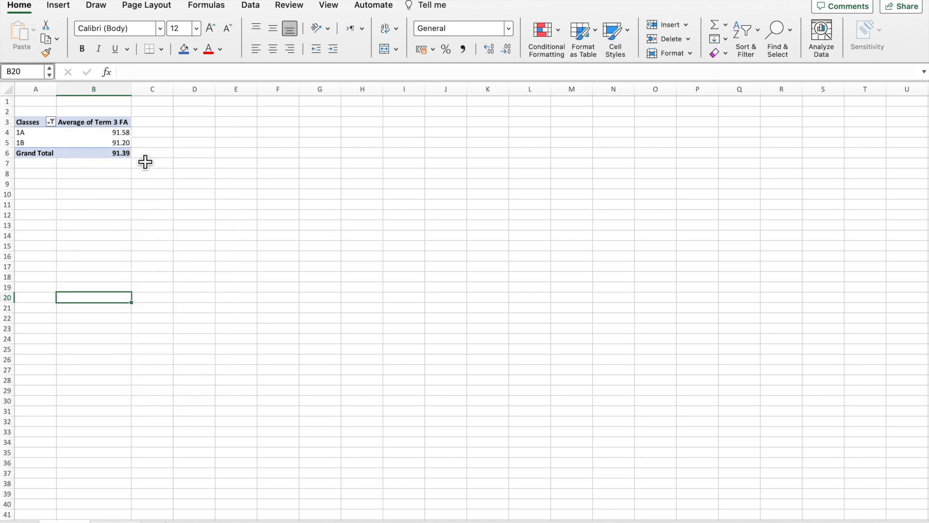
click(51, 122)
click(90, 276)
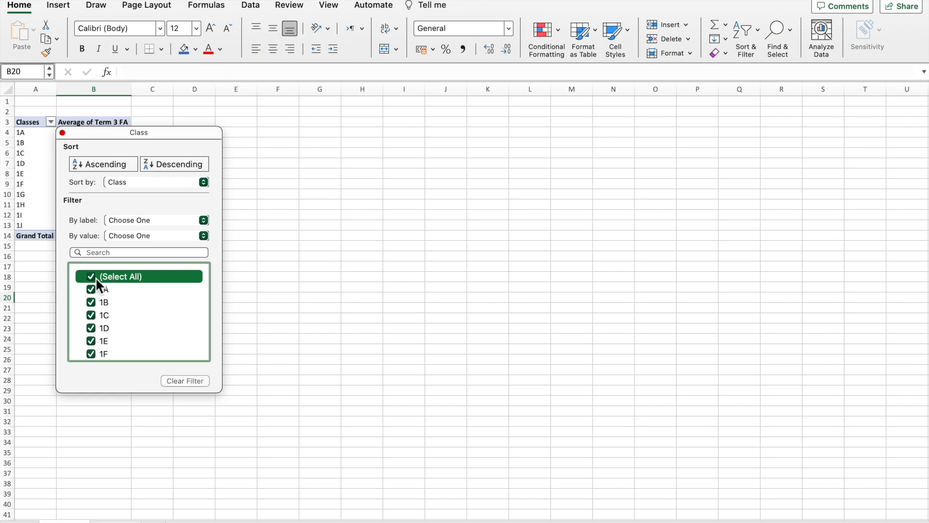
click(262, 327)
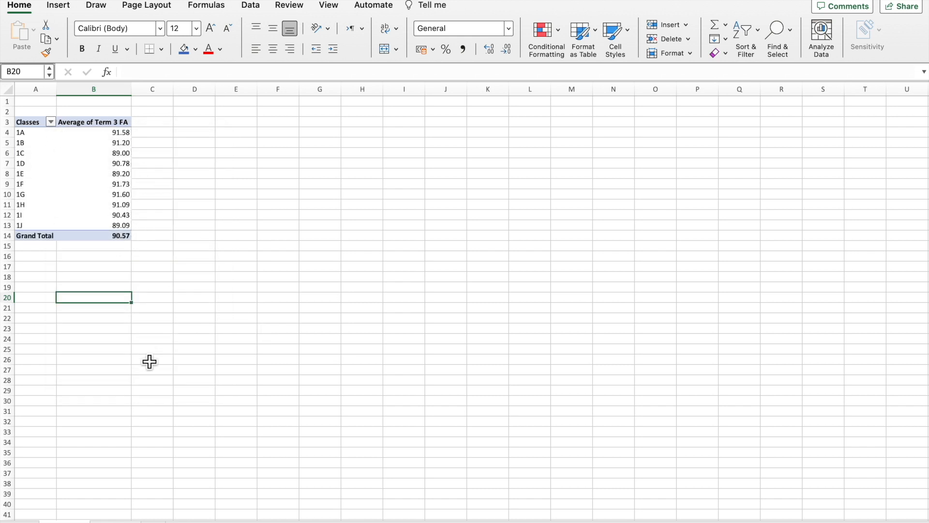